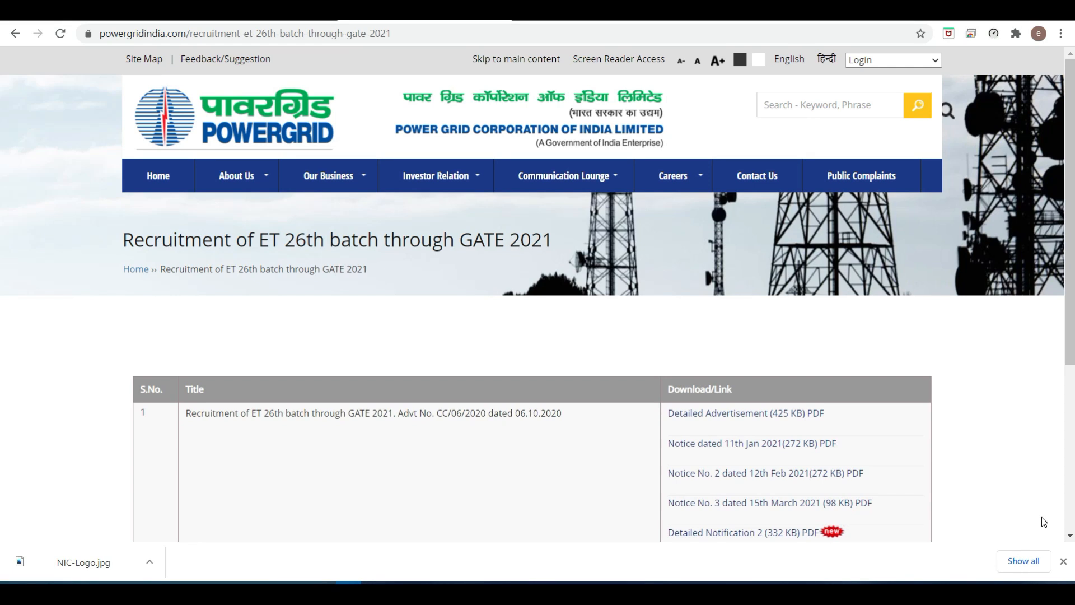
scroll(925, 457, "down", 1)
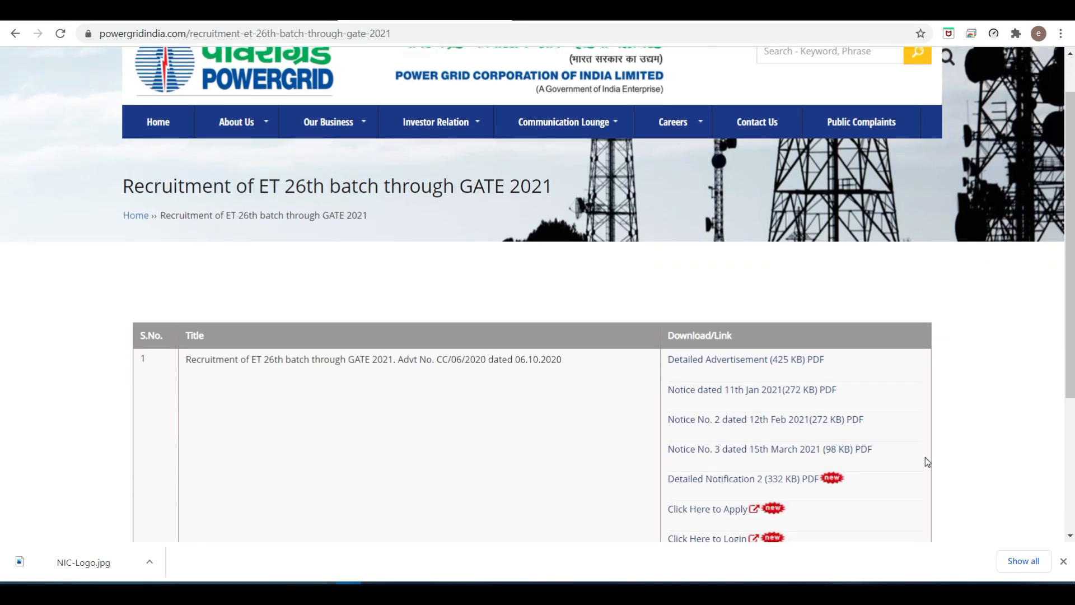
scroll(924, 457, "down", 1)
scroll(925, 457, "down", 1)
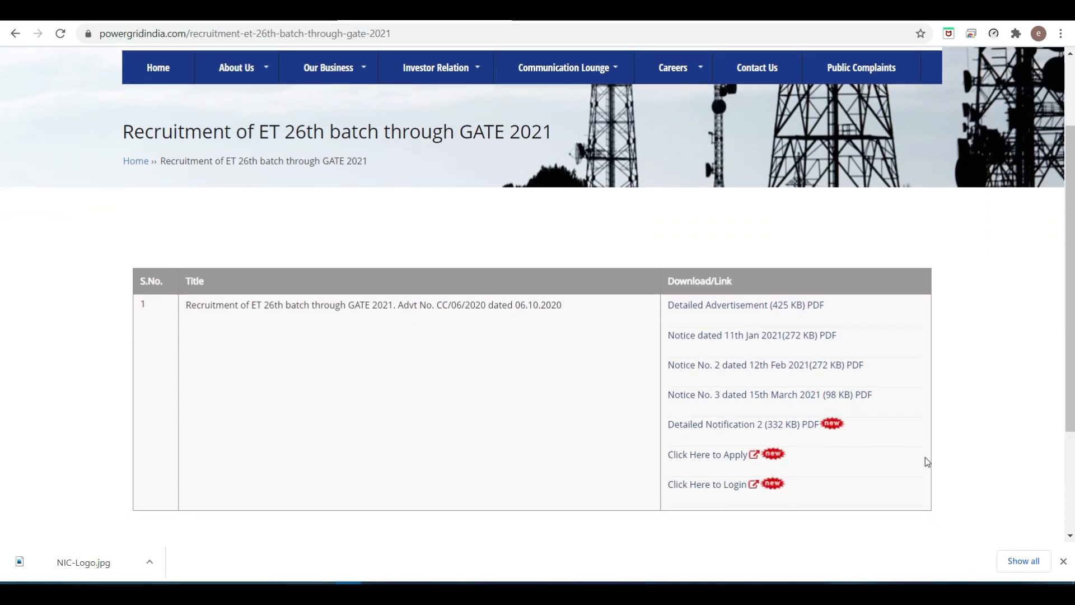
scroll(924, 457, "up", 3)
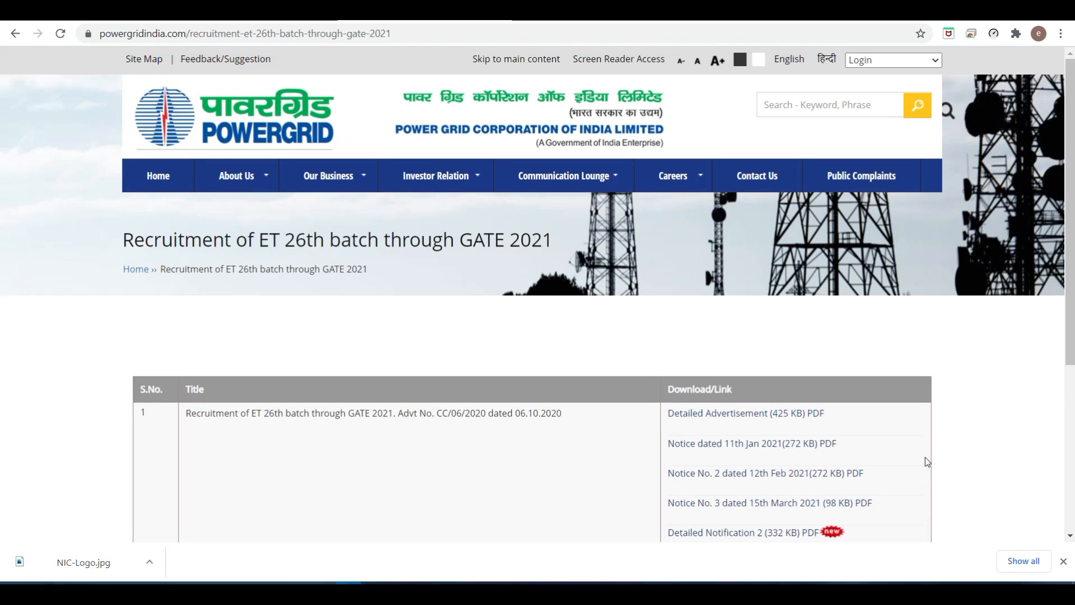
scroll(925, 457, "down", 2)
scroll(924, 458, "down", 2)
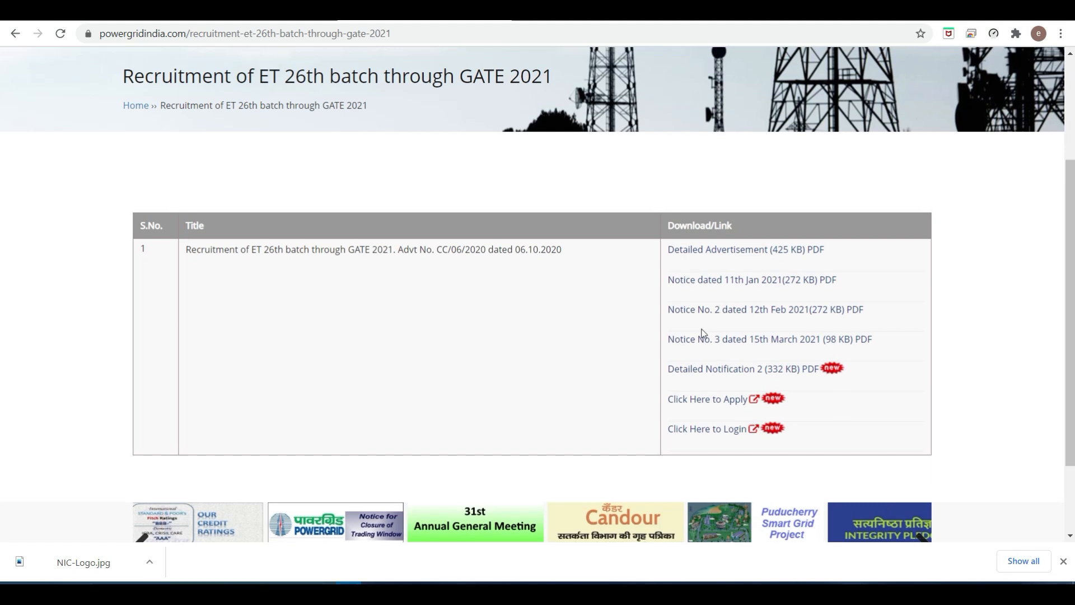
scroll(705, 333, "up", 3)
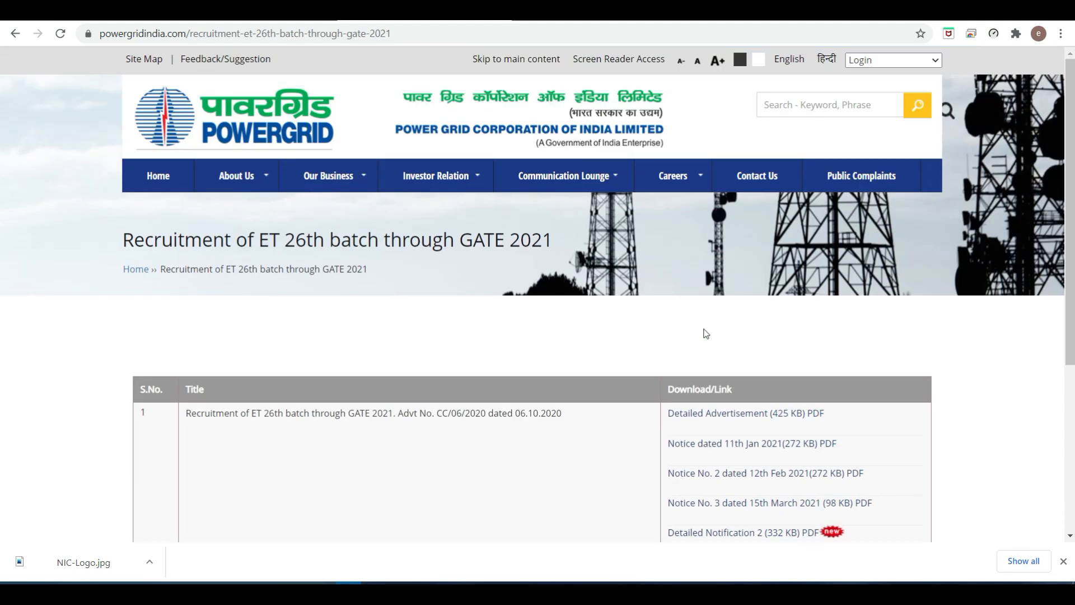
scroll(704, 333, "down", 1)
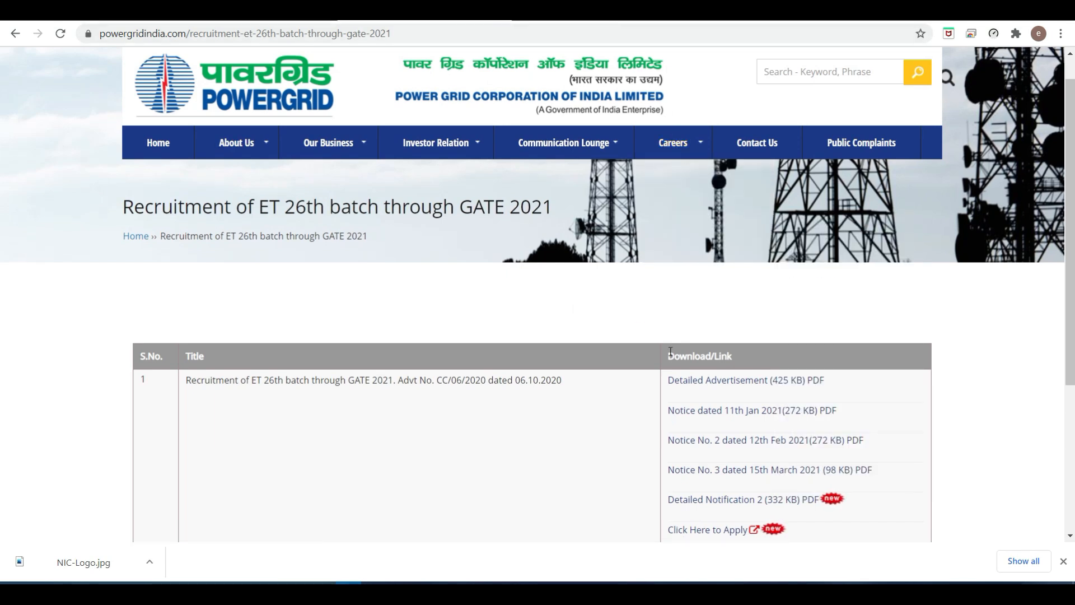
scroll(748, 382, "down", 2)
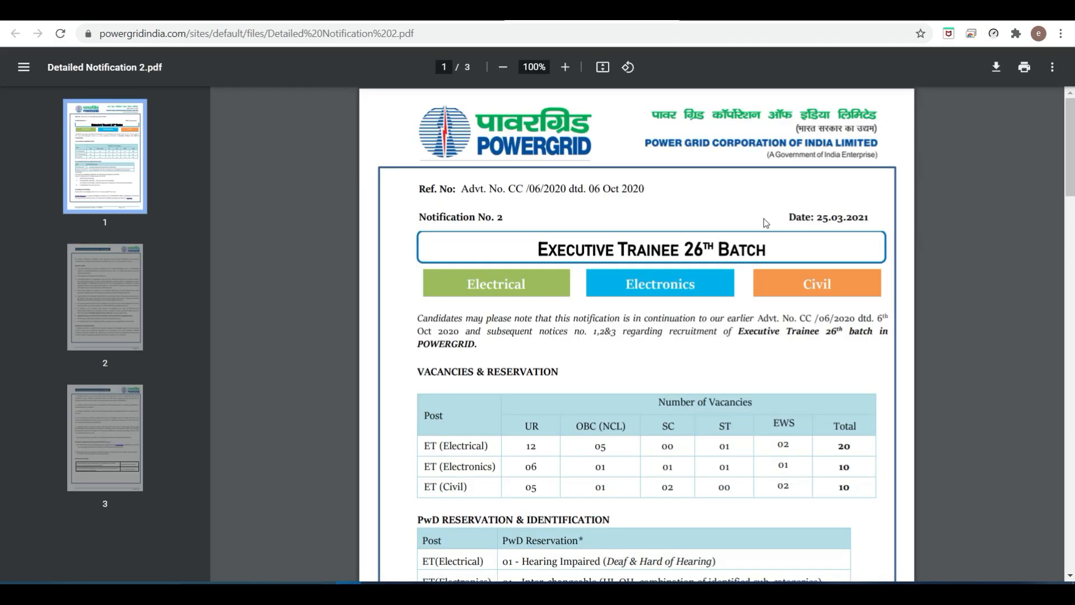
scroll(701, 271, "down", 2)
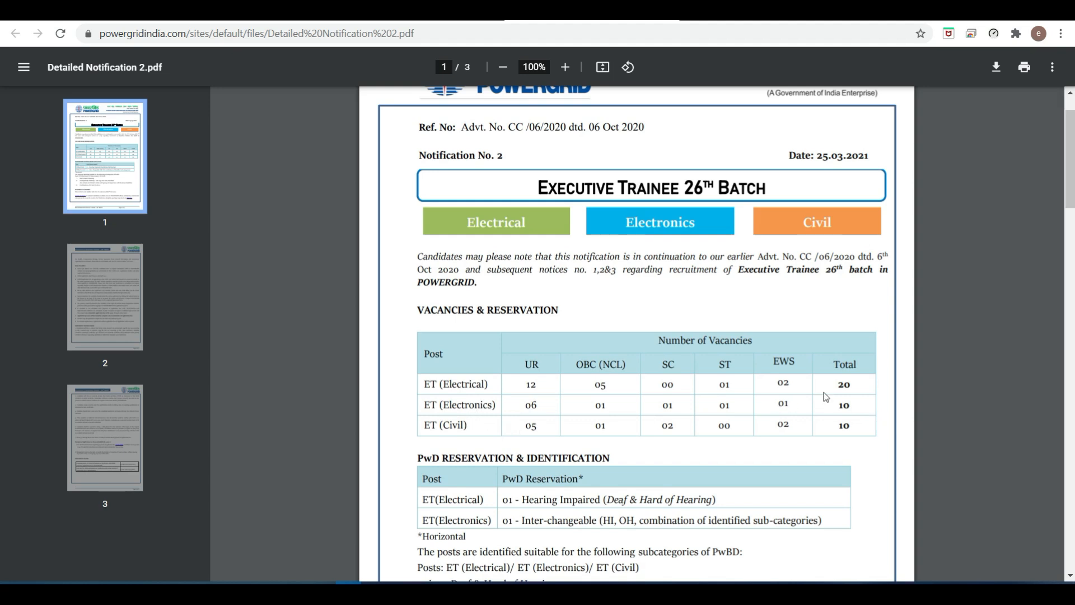
scroll(824, 397, "down", 4)
scroll(824, 396, "down", 4)
scroll(824, 396, "down", 2)
scroll(824, 397, "down", 3)
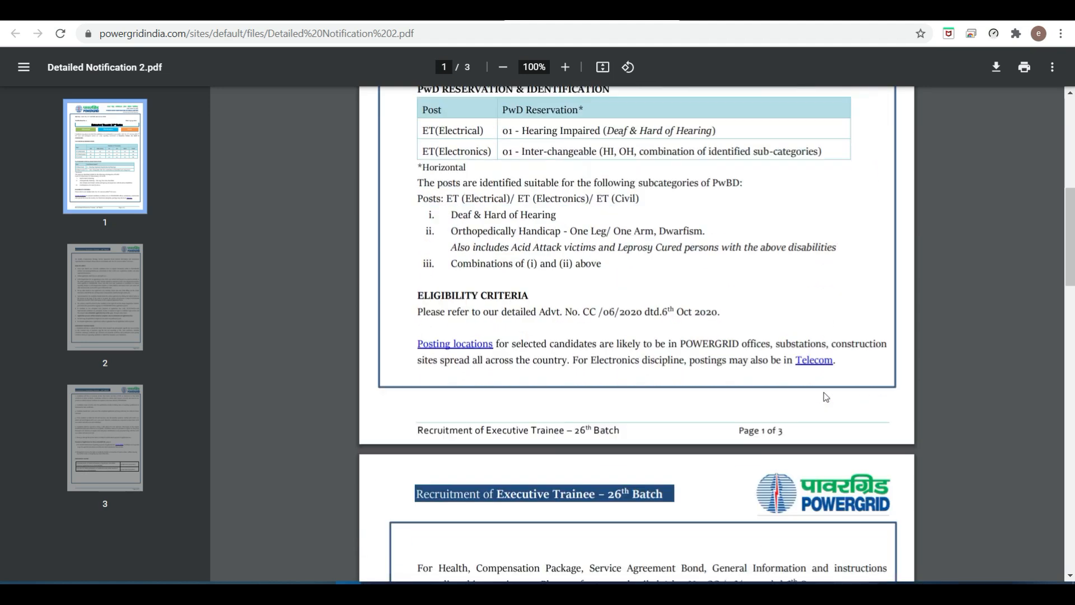
scroll(824, 397, "down", 2)
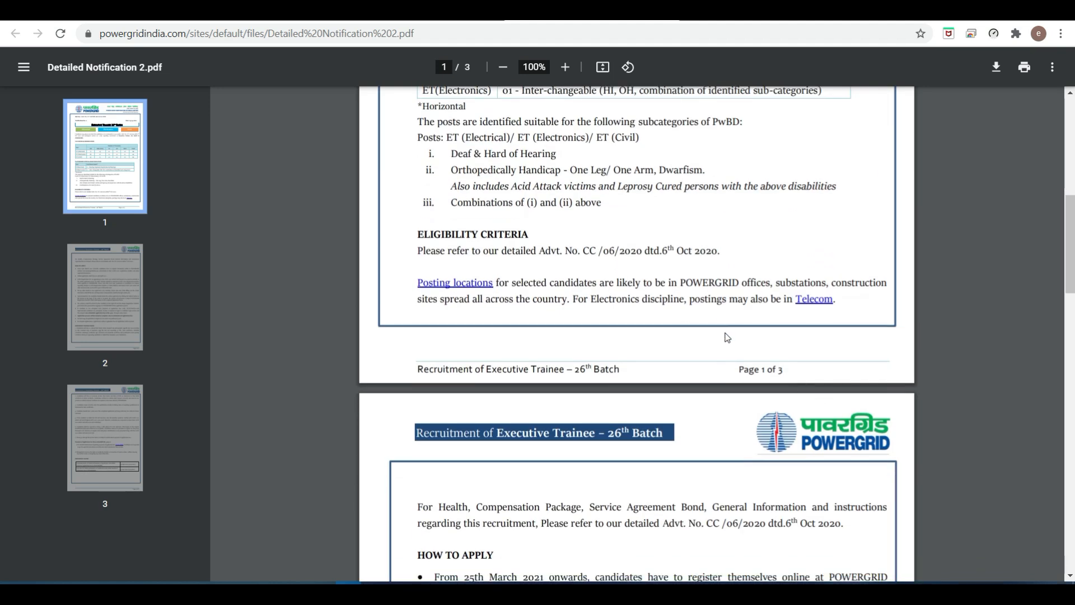
scroll(727, 338, "down", 2)
scroll(726, 339, "down", 1)
scroll(726, 338, "down", 3)
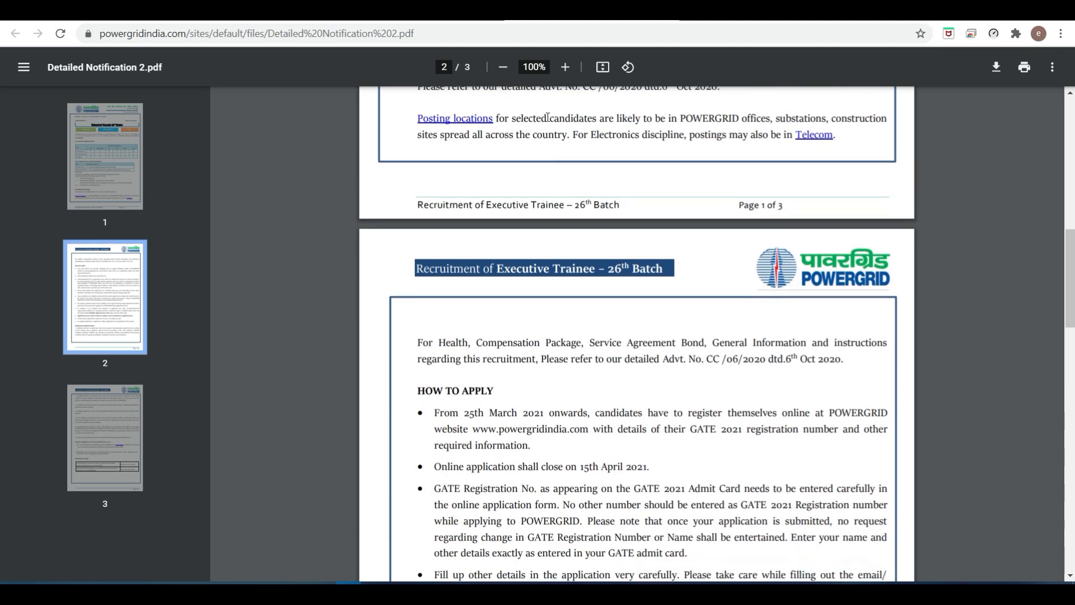
scroll(547, 116, "down", 2)
scroll(547, 117, "down", 2)
scroll(548, 117, "down", 1)
scroll(547, 117, "down", 2)
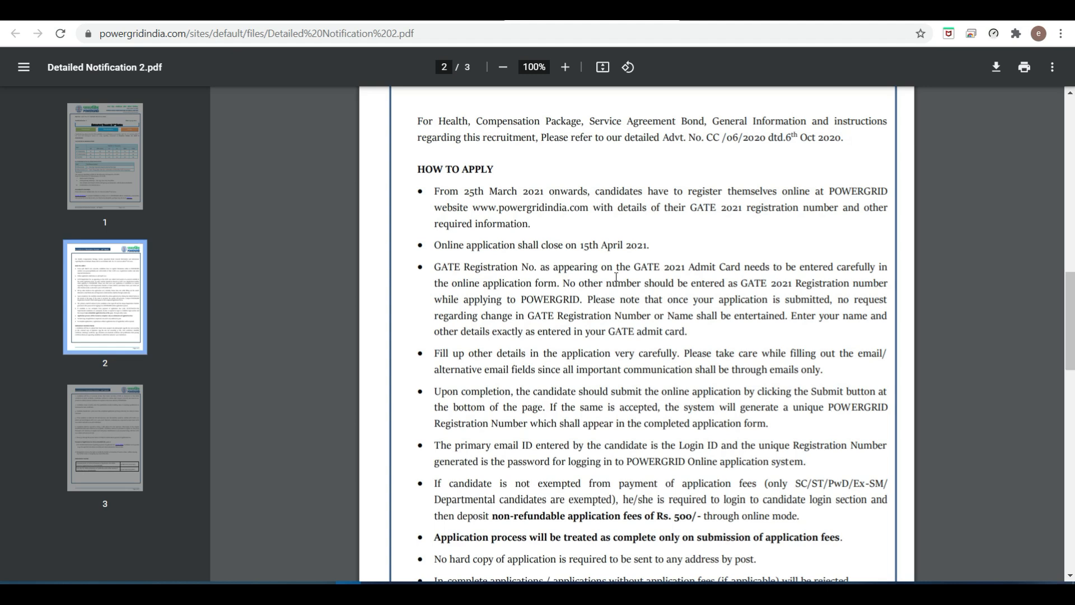
scroll(616, 278, "down", 1)
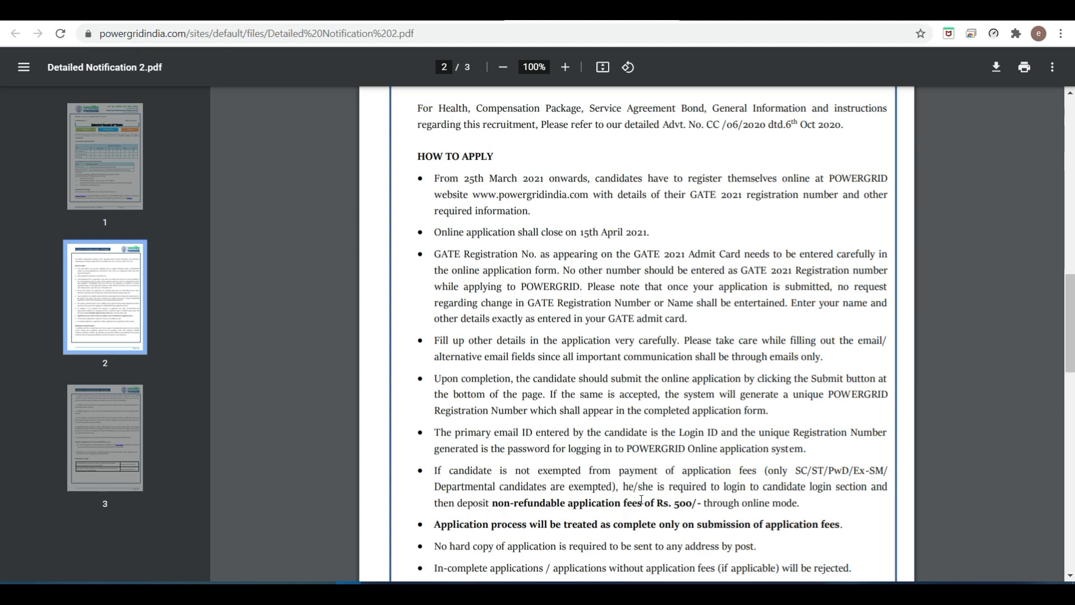
- Highlight the non-refundable Rs. 500 application fee in the How to Apply section
left_click_drag(643, 501, 690, 502)
scroll(691, 502, "down", 2)
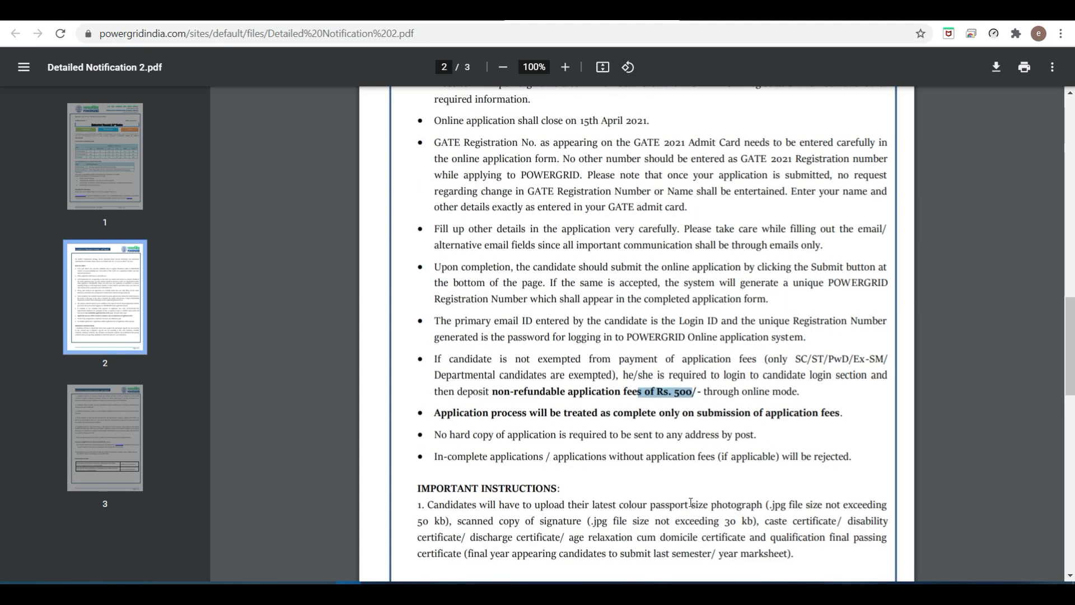
scroll(690, 502, "down", 2)
scroll(691, 502, "down", 1)
scroll(690, 503, "down", 2)
scroll(691, 502, "down", 2)
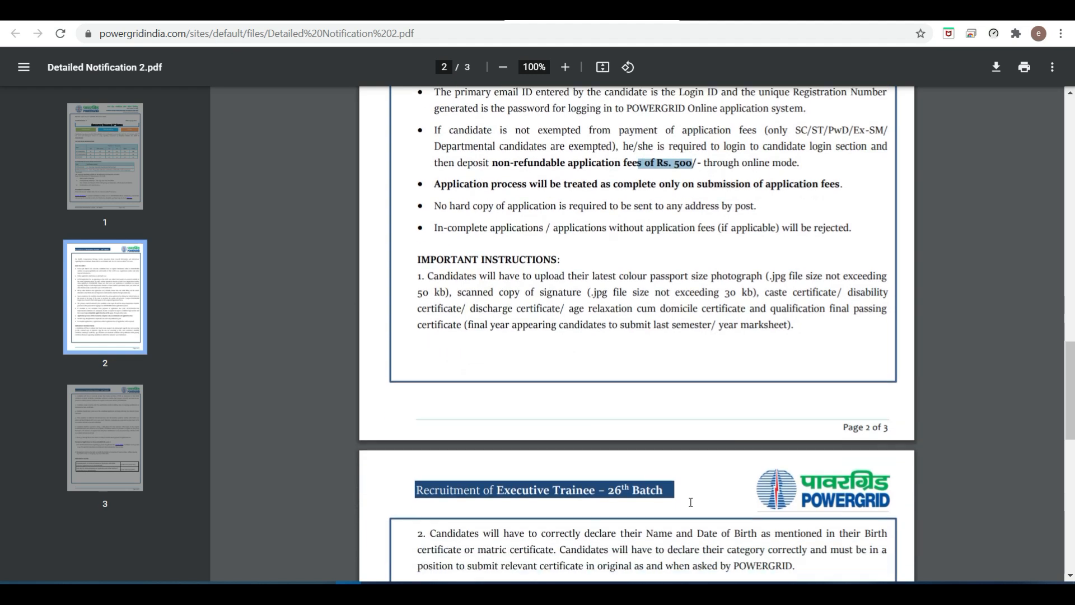
scroll(690, 502, "down", 2)
scroll(690, 503, "down", 2)
scroll(690, 502, "down", 2)
scroll(690, 502, "down", 3)
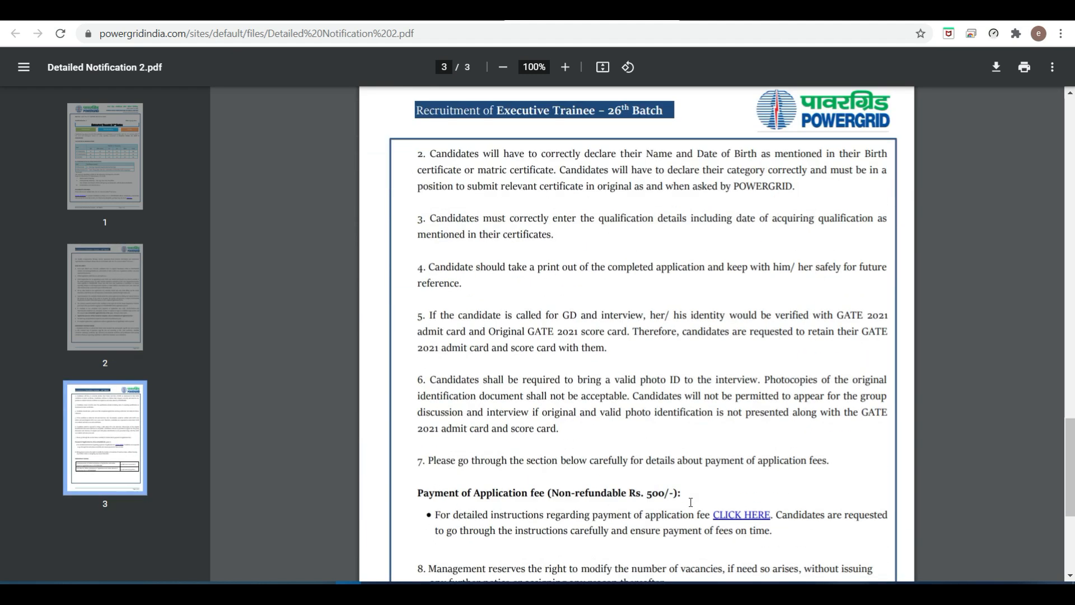
scroll(690, 502, "down", 2)
scroll(691, 502, "down", 1)
scroll(690, 502, "down", 1)
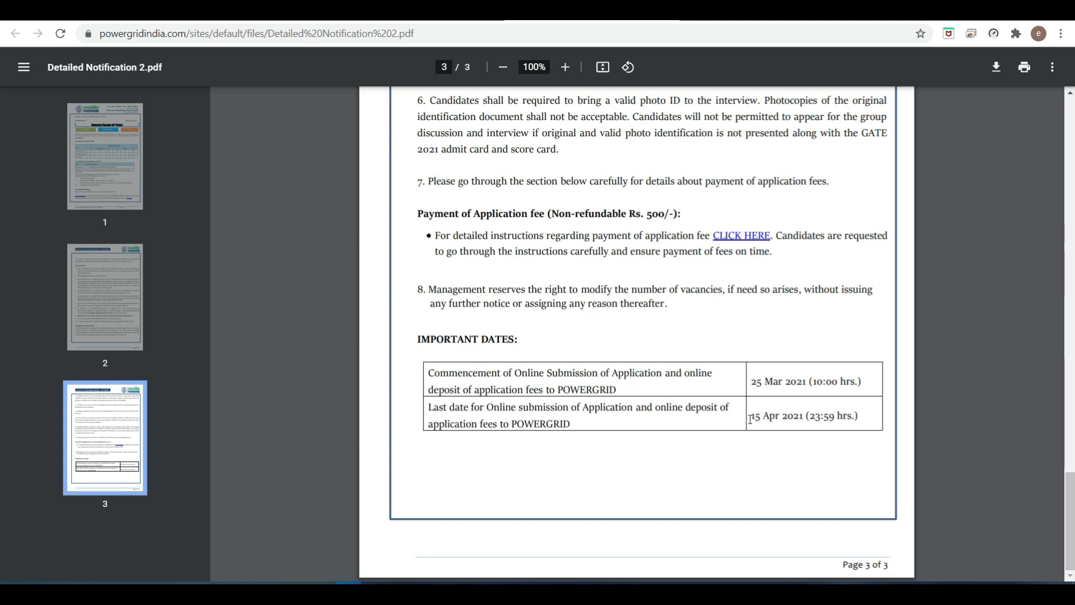
- Highlight the 15 Apr 2021 last date for submitting applications
left_click_drag(750, 418, 801, 417)
scroll(800, 418, "up", 5)
scroll(801, 418, "up", 5)
scroll(801, 418, "up", 5)
scroll(801, 417, "up", 5)
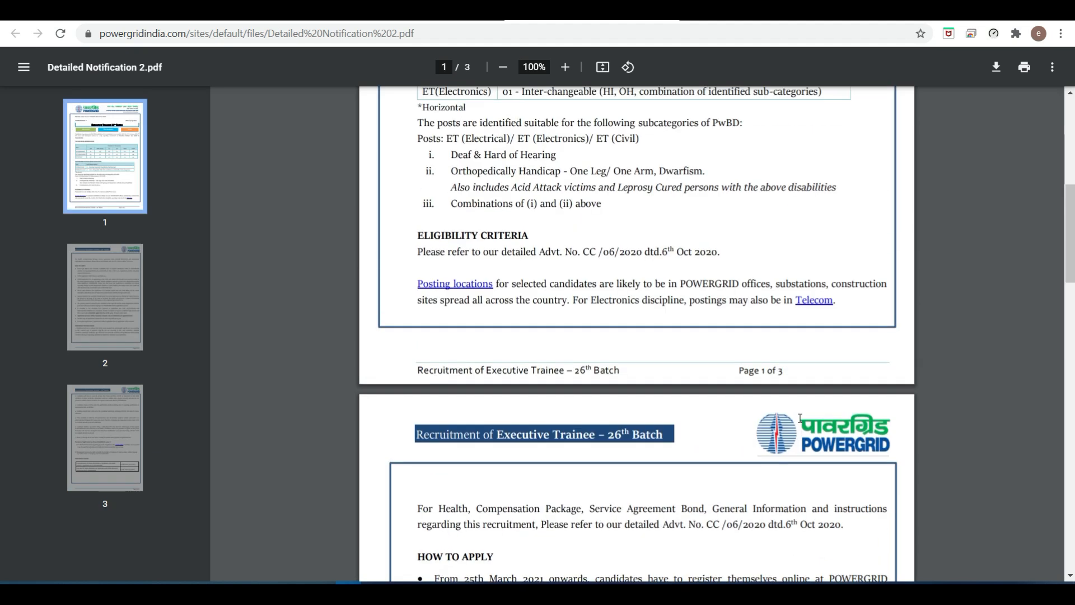
scroll(800, 418, "up", 5)
scroll(801, 418, "up", 3)
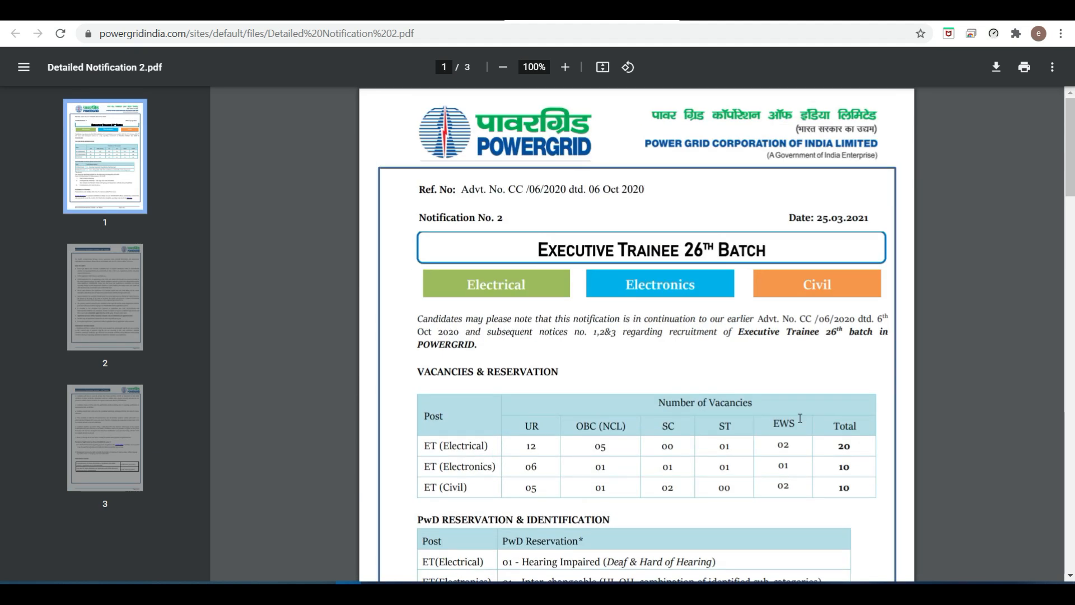